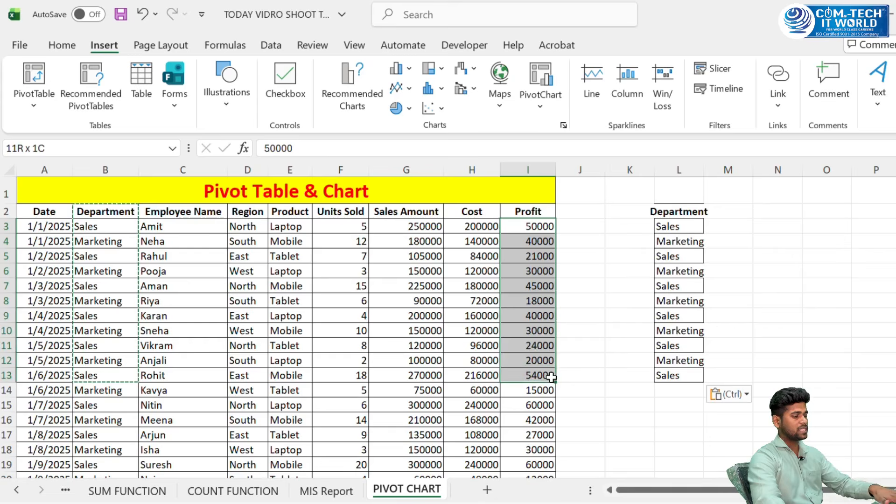
# - Copy the Profit values from I3:I13 into M3:M13 beside the copied departments, and autofit column L
pyautogui.hotkey('ctrl', 'c')
pyautogui.click(742, 211)
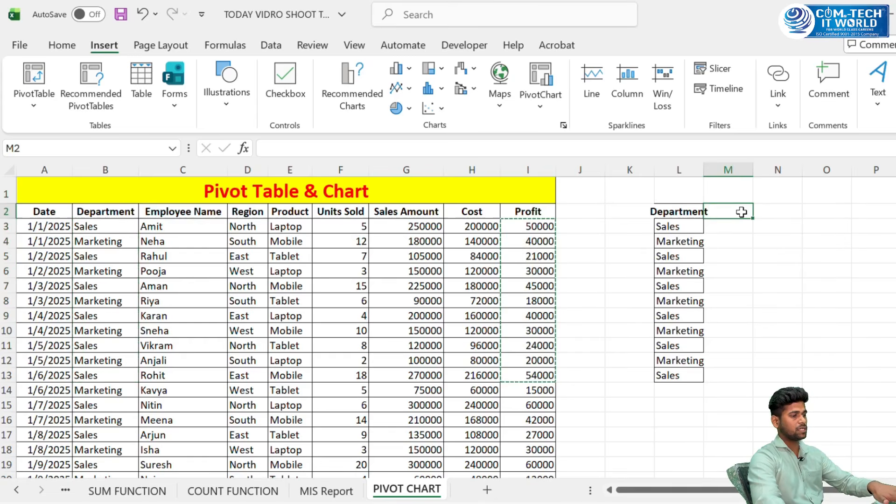
pyautogui.hotkey('ctrl', 'v')
pyautogui.doubleClick(706, 171)
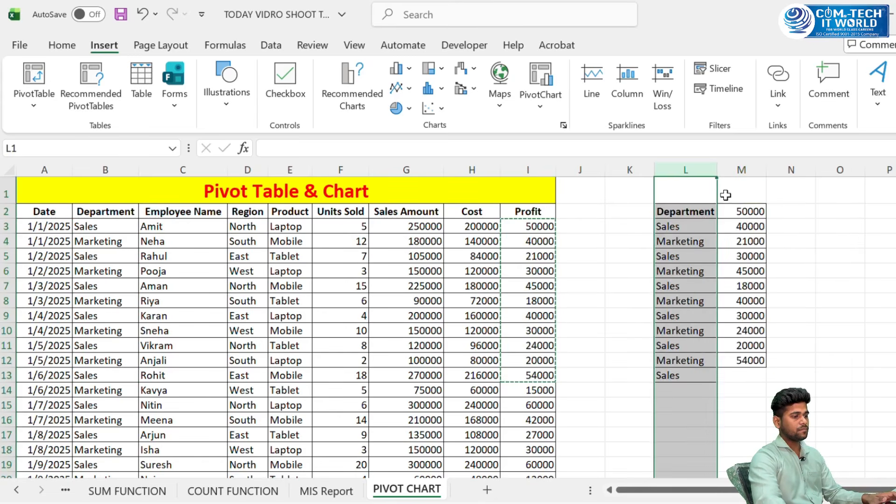
pyautogui.moveTo(743, 211); pyautogui.dragTo(744, 381)
# - Copy the Profit header from I2 into M2 above the copied profit values
pyautogui.click(522, 209)
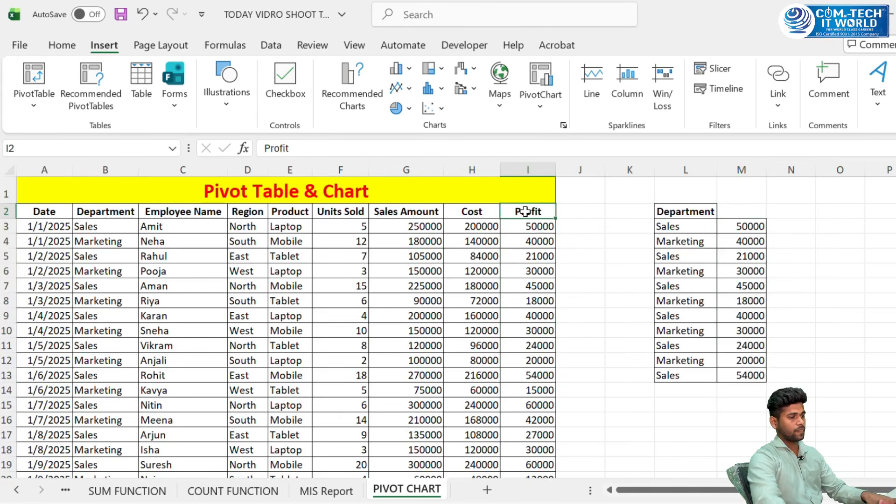
pyautogui.hotkey('ctrl', 'c')
pyautogui.click(734, 212)
pyautogui.hotkey('ctrl', 'v')
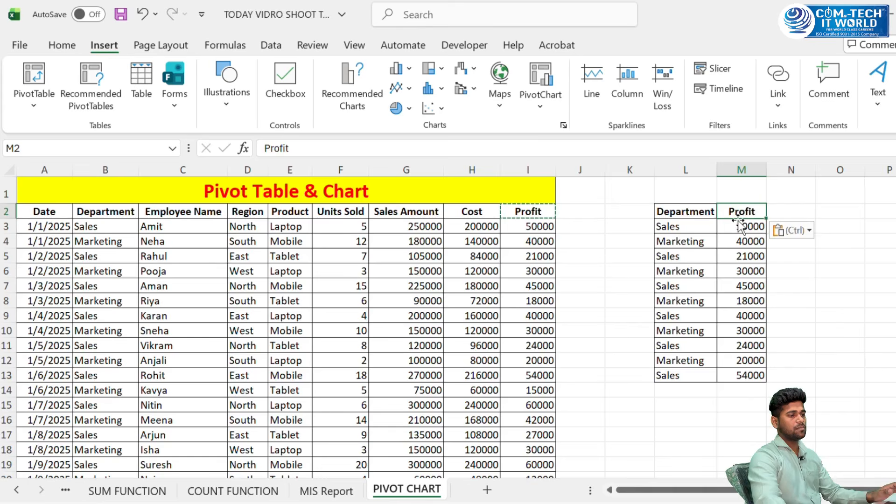
pyautogui.click(840, 331)
# - Insert a 2-D clustered column chart from the Department and Profit data in L2:M13
pyautogui.moveTo(681, 211); pyautogui.dragTo(752, 380)
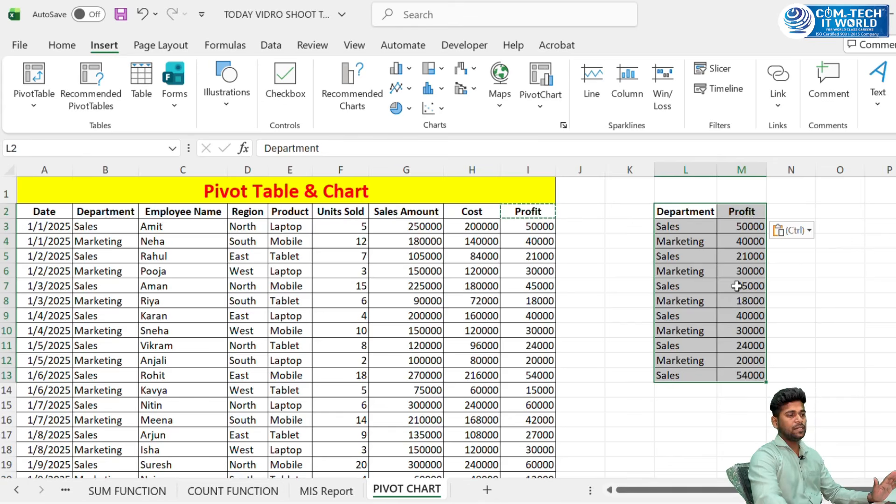
pyautogui.moveTo(683, 212); pyautogui.dragTo(752, 378)
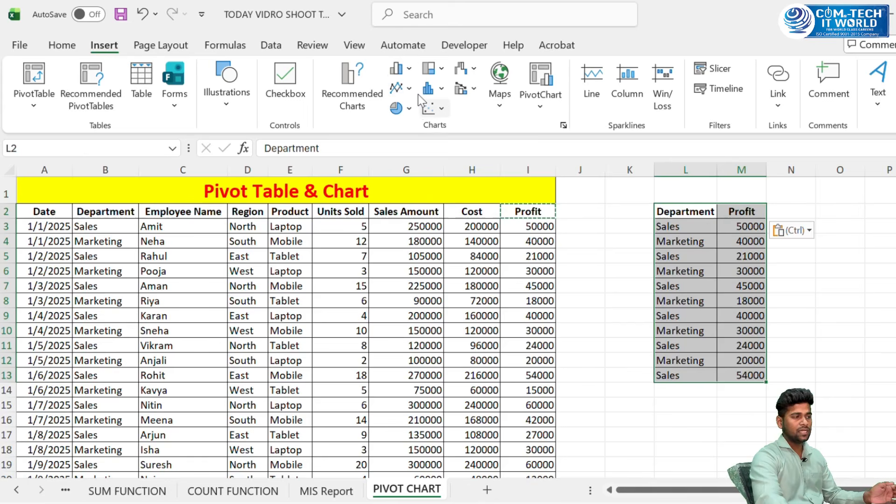
pyautogui.click(398, 68)
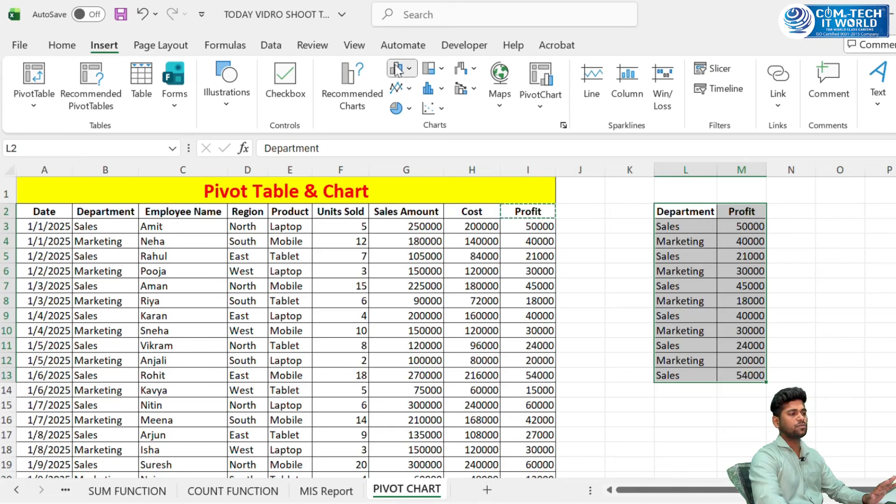
pyautogui.click(408, 122)
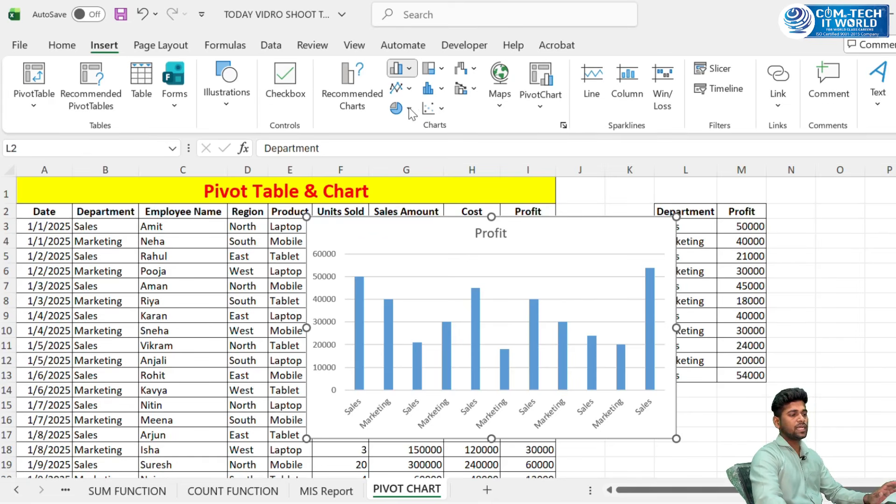
# - Move the Profit chart away from its source columns L and M, over the main table
pyautogui.moveTo(552, 232); pyautogui.dragTo(682, 221)
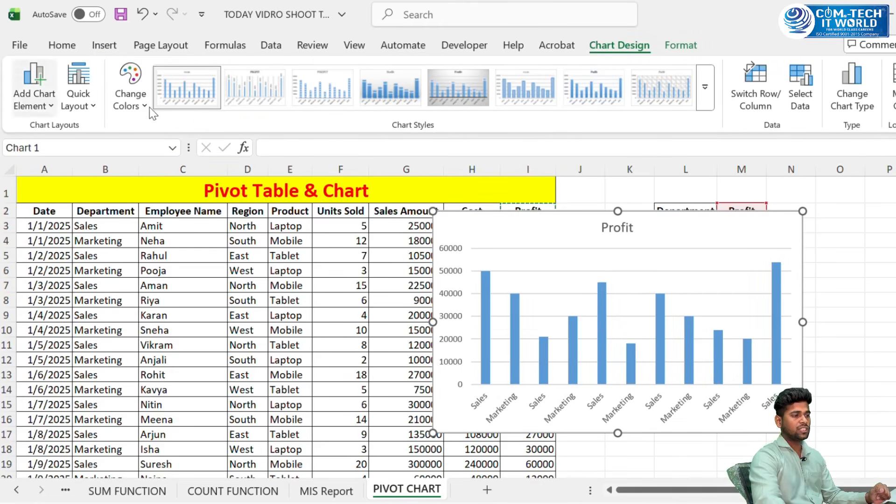
pyautogui.press('Escape')
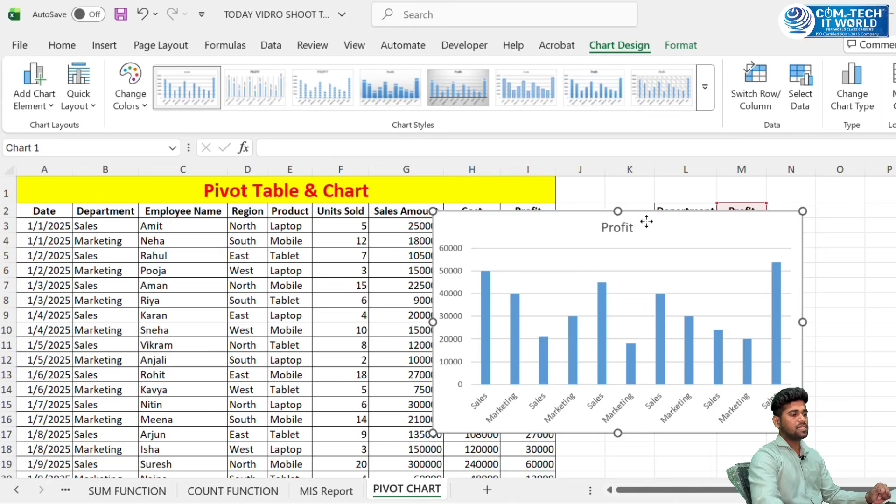
pyautogui.moveTo(646, 222); pyautogui.dragTo(575, 206)
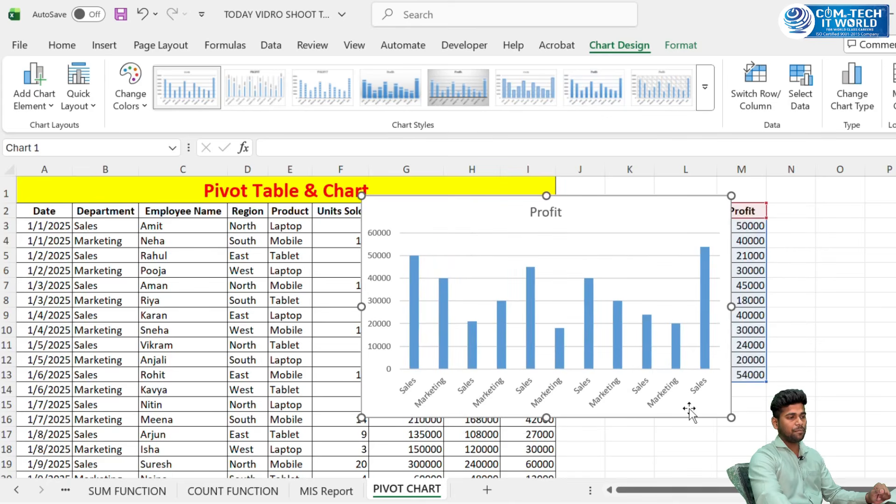
pyautogui.moveTo(645, 222); pyautogui.dragTo(516, 238)
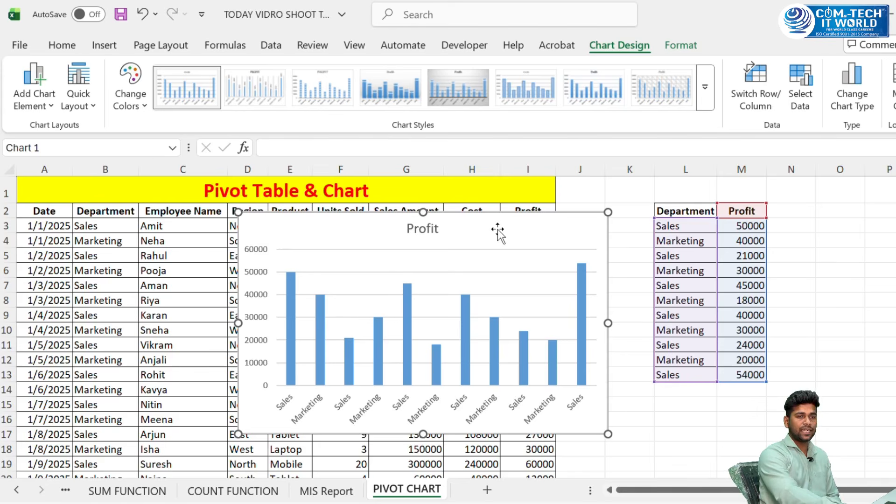
# - Delete the Profit chart and undo the earlier chart and copied Department and Profit column edits
pyautogui.press('Delete')
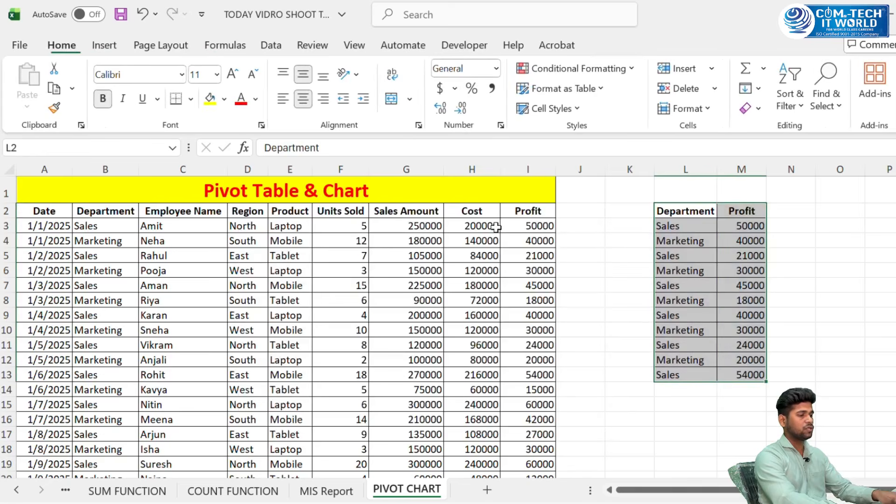
pyautogui.hotkey('ctrl', 'z')
pyautogui.hotkey('ctrl', 'z')
pyautogui.hotkey('ctrl', 'z')
pyautogui.hotkey('ctrl', 'z')
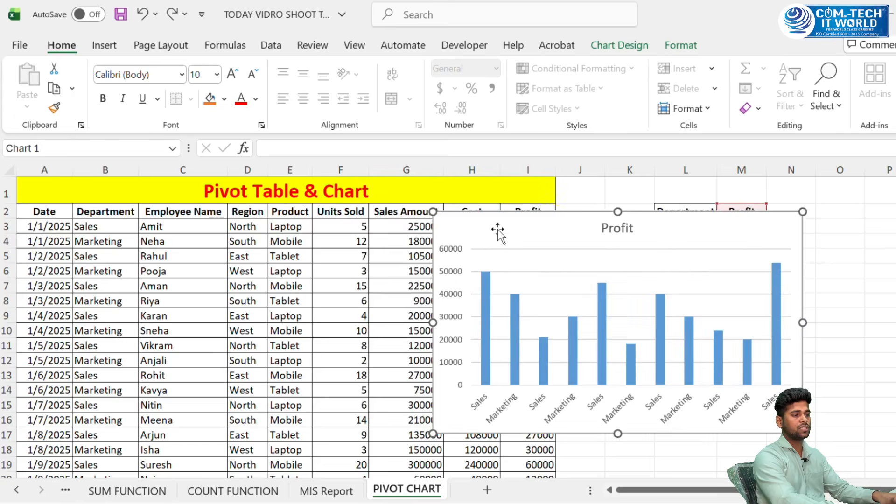
pyautogui.hotkey('ctrl', 'z')
pyautogui.hotkey('ctrl', 'z')
pyautogui.hotkey('ctrl', 'z')
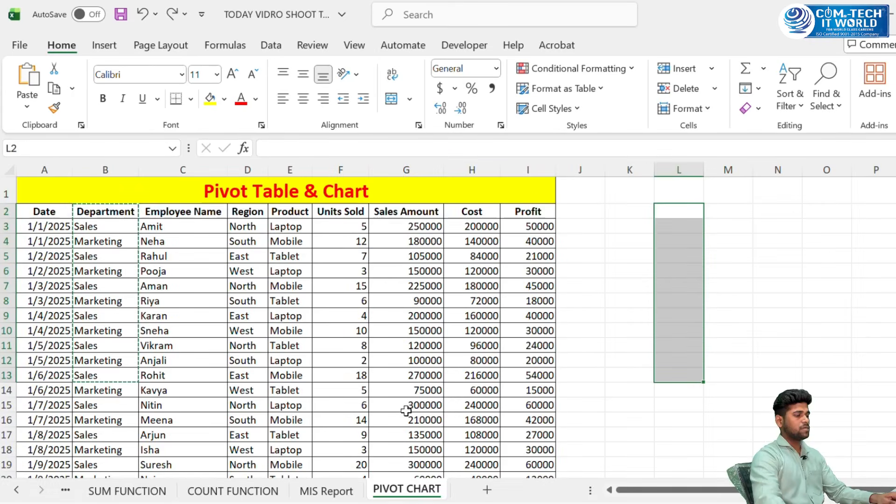
# - Insert a PivotChart on a new worksheet from the full table A2:I40 and move it closer to the pivot table
pyautogui.click(684, 315)
pyautogui.moveTo(30, 208); pyautogui.dragTo(525, 439)
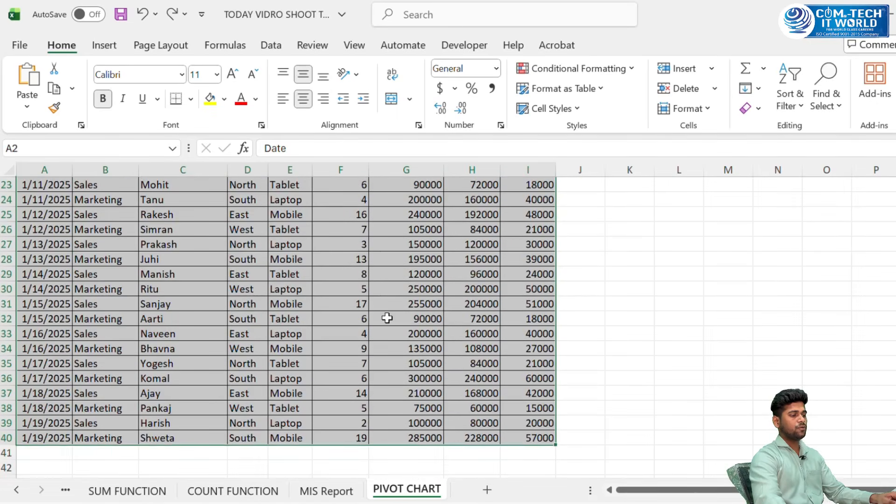
pyautogui.click(103, 45)
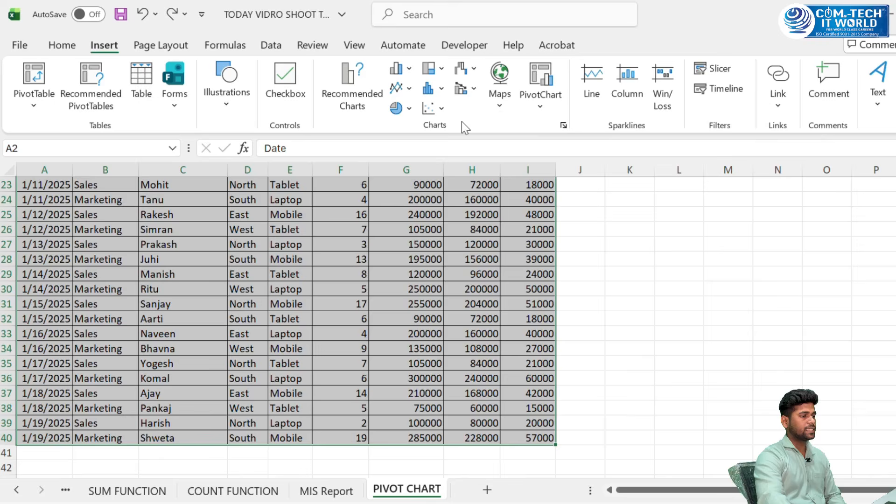
pyautogui.click(534, 103)
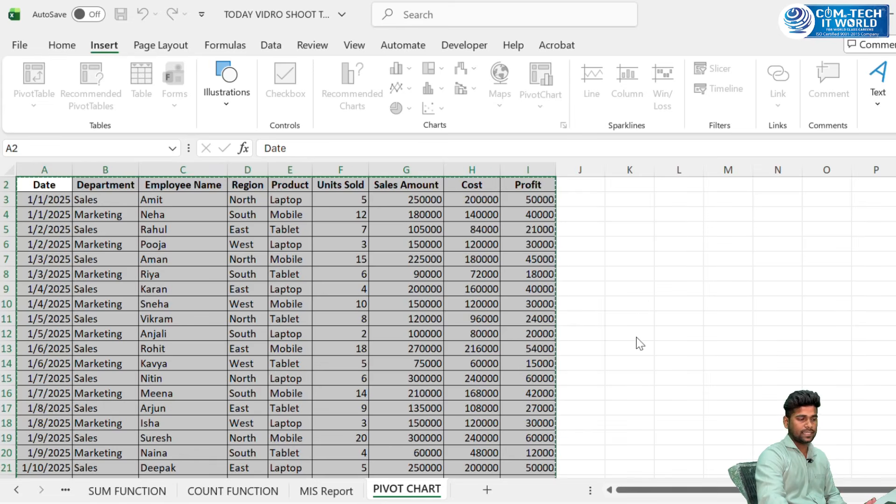
pyautogui.click(733, 410)
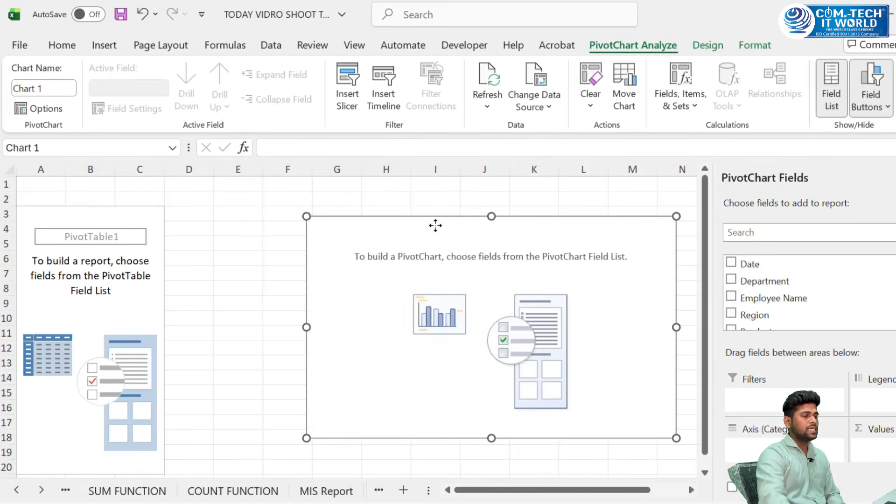
pyautogui.moveTo(434, 225); pyautogui.dragTo(356, 218)
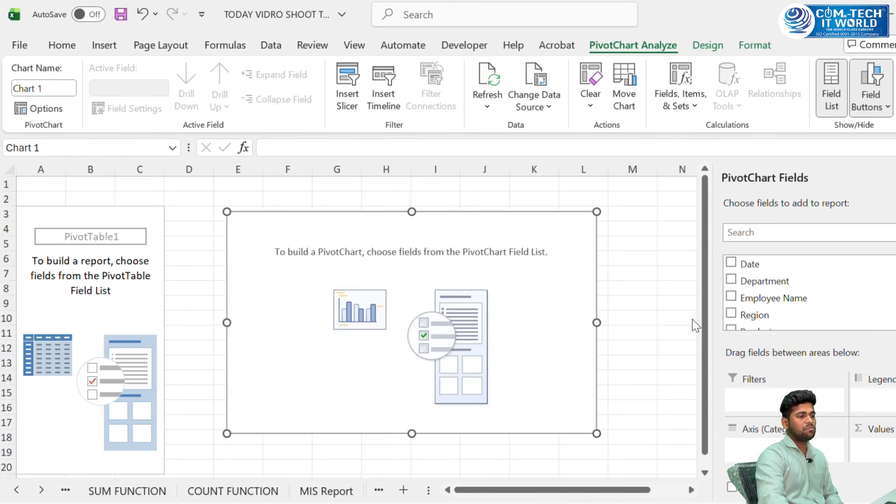
# - Add the Department field as the PivotChart's axis category and the Profit field as its summed values
pyautogui.click(731, 279)
pyautogui.scroll(-1, 756, 310)
pyautogui.scroll(-3, 754, 310)
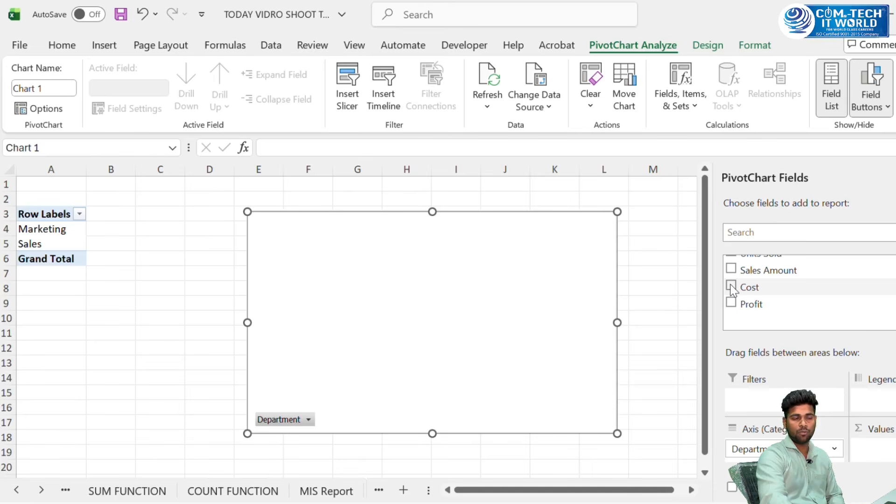
pyautogui.click(731, 304)
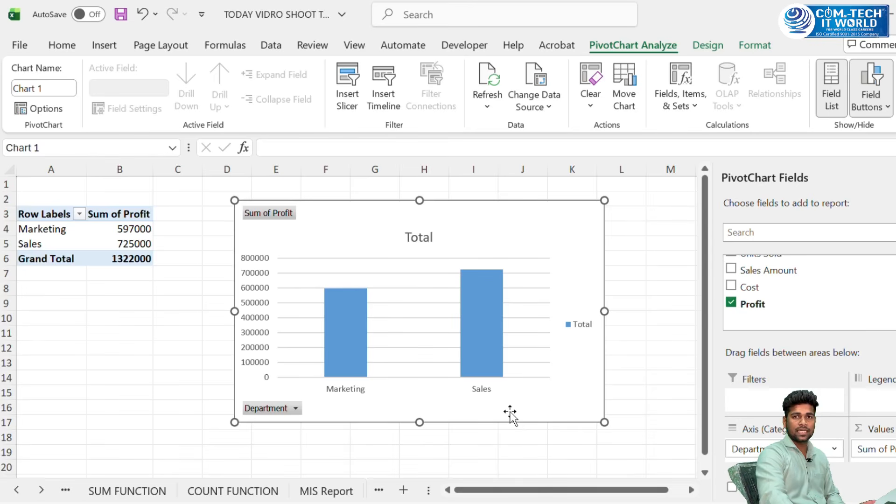
# - Reposition the PivotChart beside the pivot table, spanning roughly columns E to K from row 2
pyautogui.moveTo(497, 242); pyautogui.dragTo(492, 235)
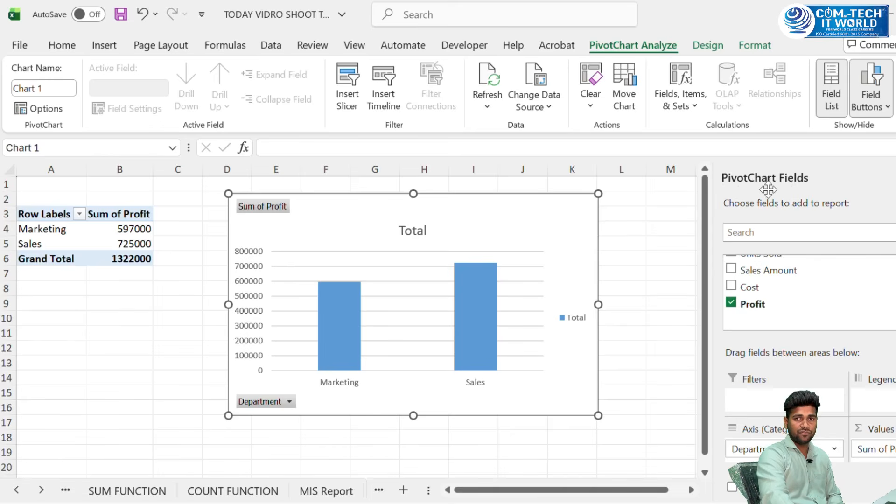
pyautogui.moveTo(43, 214); pyautogui.dragTo(127, 257)
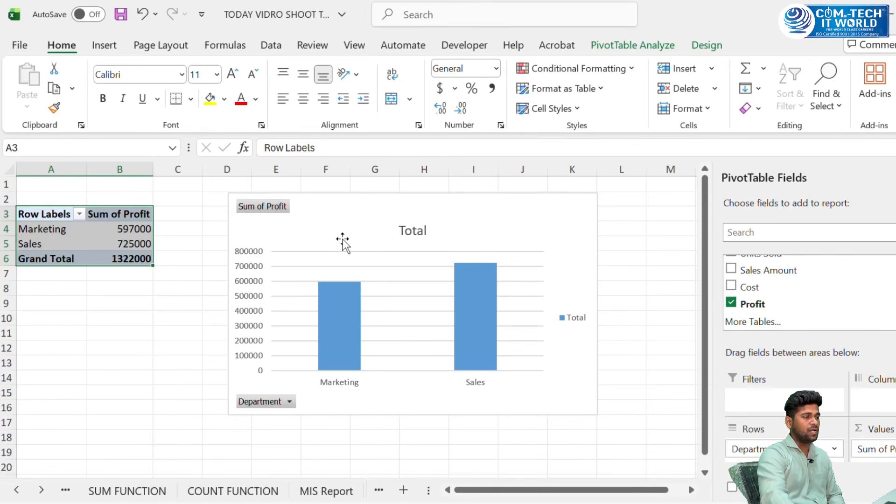
pyautogui.moveTo(342, 240); pyautogui.dragTo(372, 243)
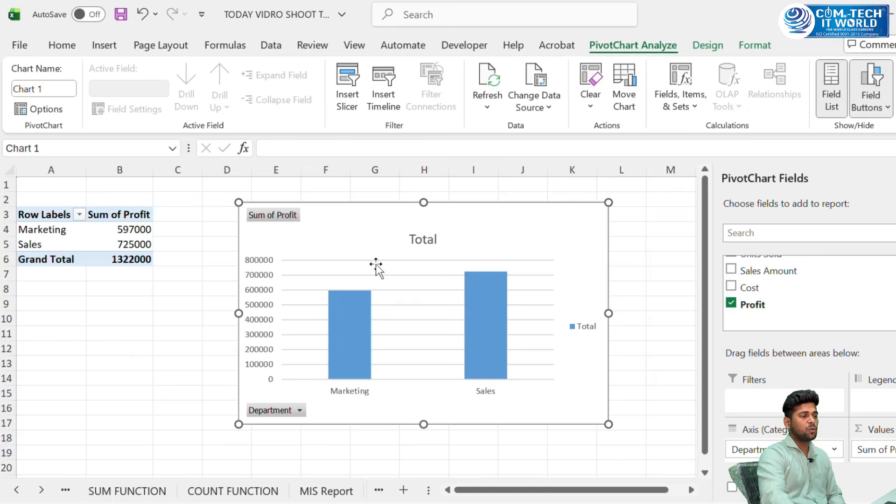
# - Remove the Total title and the horizontal gridlines from the PivotChart
pyautogui.click(429, 243)
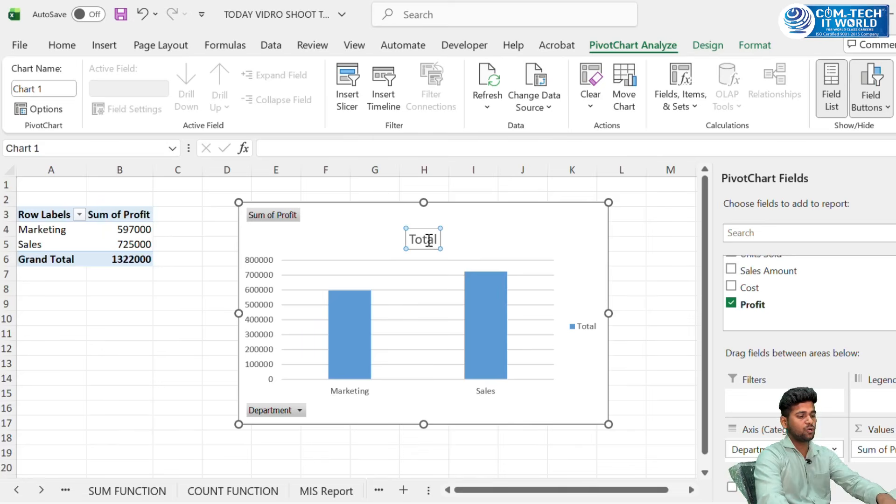
pyautogui.press('Delete')
pyautogui.click(364, 236)
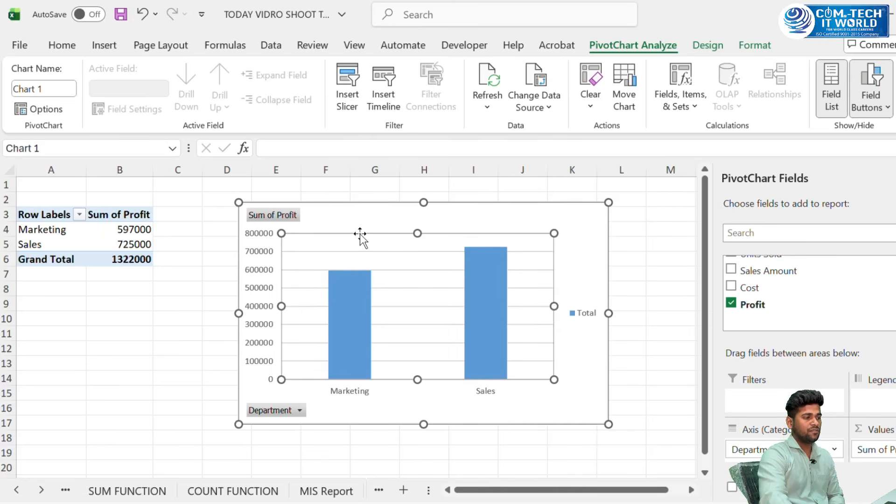
pyautogui.click(389, 251)
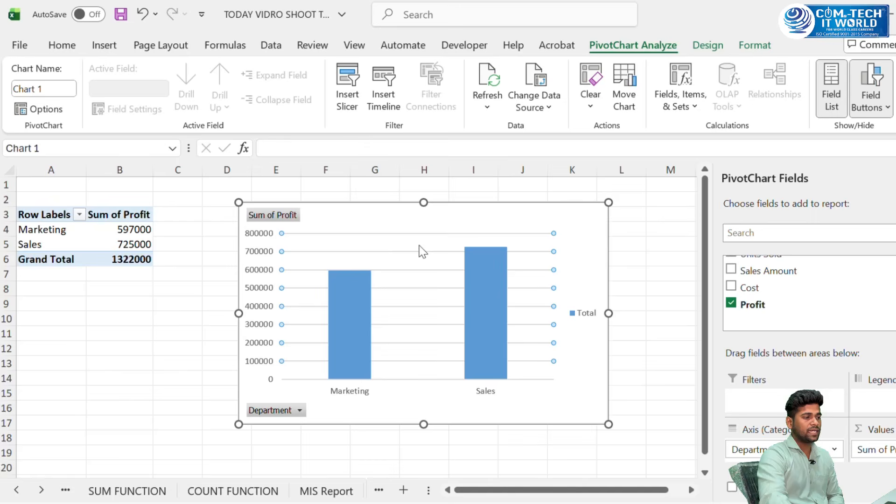
pyautogui.press('Delete')
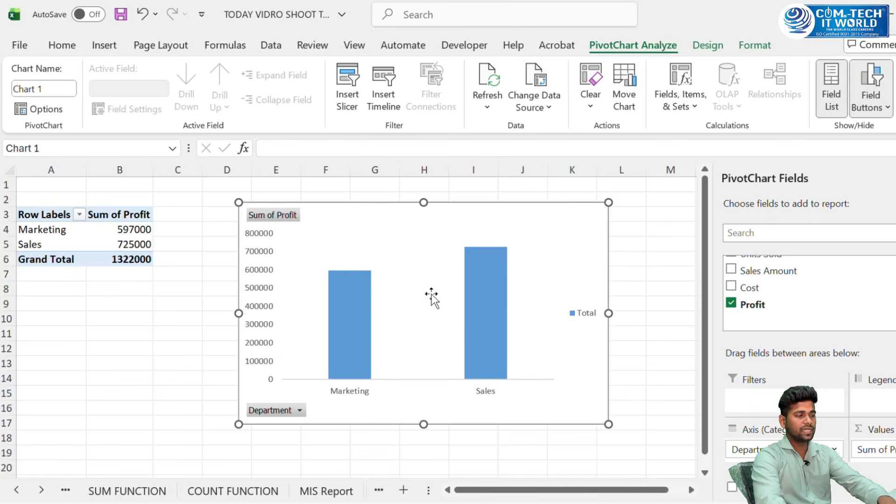
# - Remove the Total legend from the PivotChart and deselect the chart
pyautogui.click(580, 313)
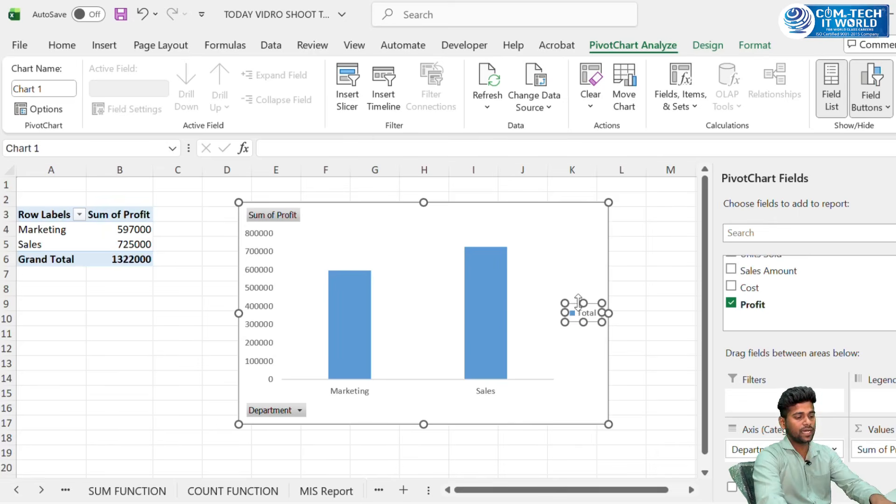
pyautogui.press('Delete')
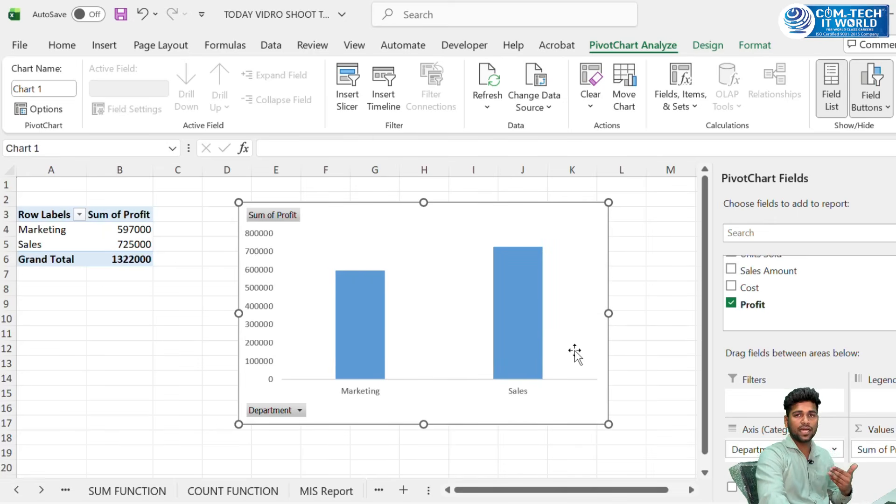
pyautogui.click(494, 453)
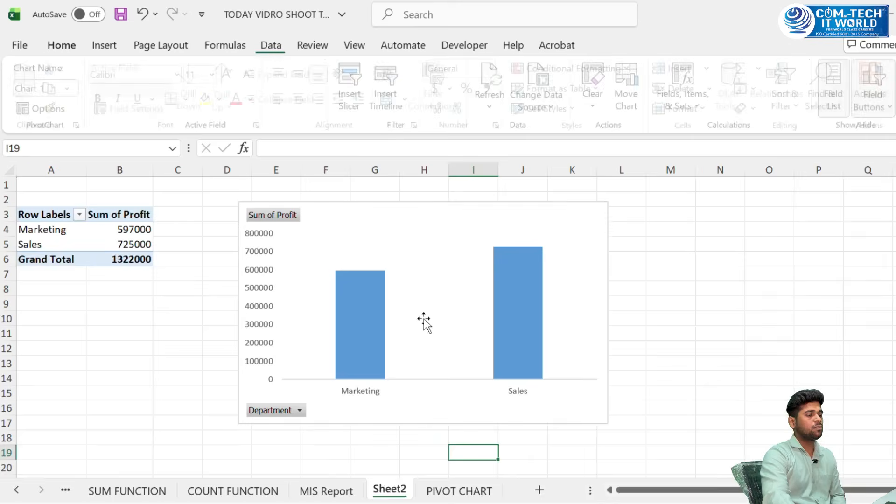
pyautogui.click(422, 322)
pyautogui.click(490, 287)
pyautogui.click(487, 226)
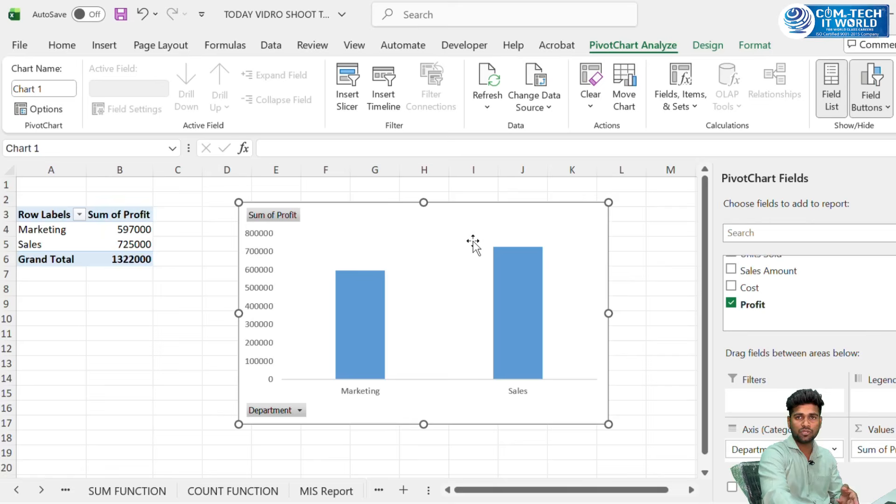
pyautogui.click(425, 238)
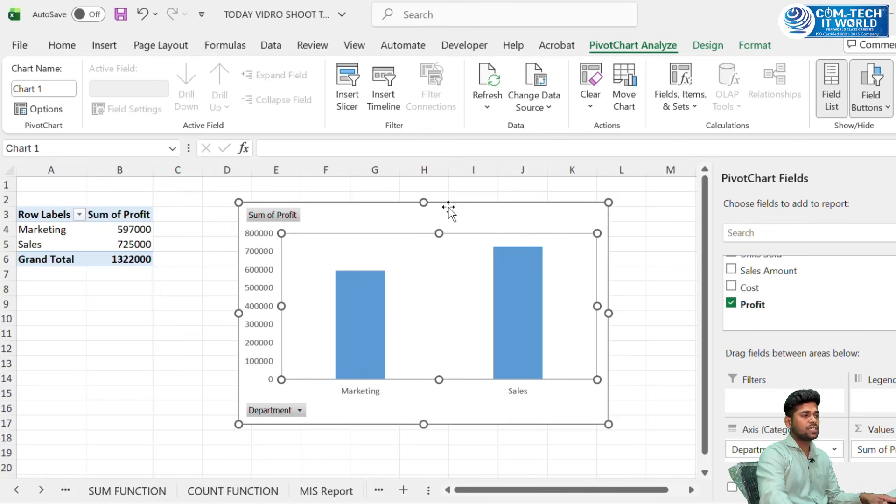
pyautogui.click(458, 213)
pyautogui.click(178, 318)
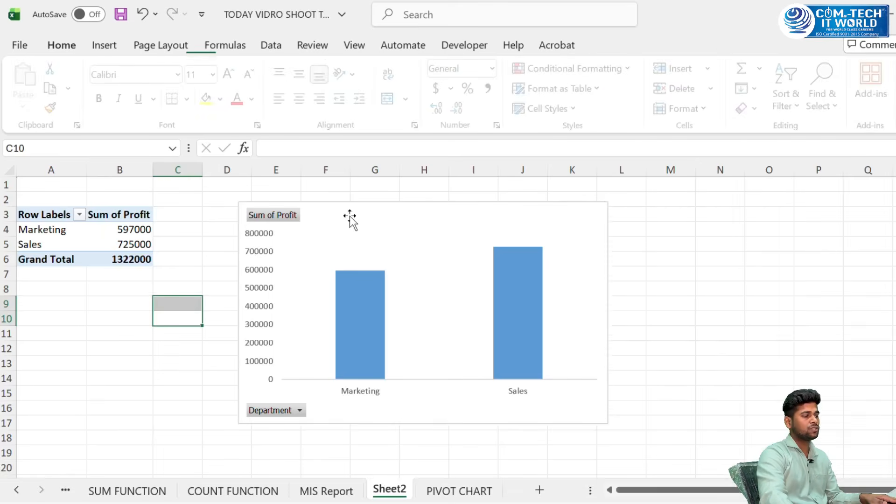
# - Change the PivotChart's type from clustered column to a pie chart
pyautogui.click(343, 216)
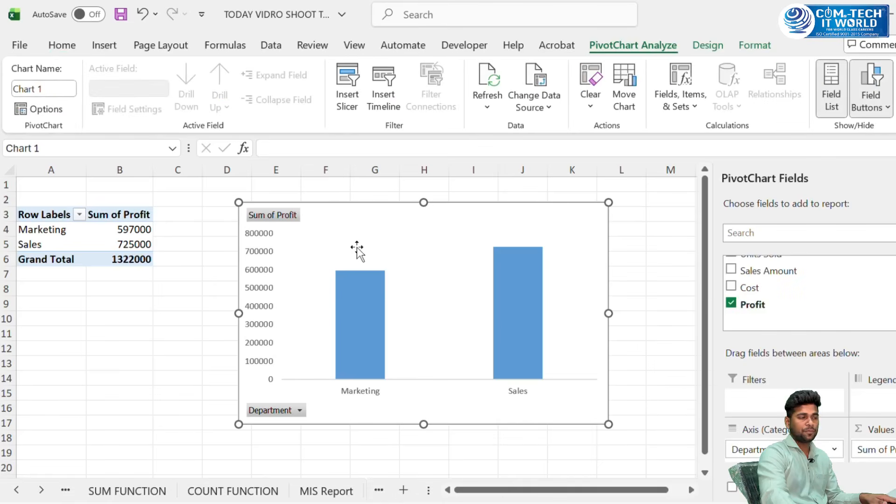
pyautogui.click(707, 45)
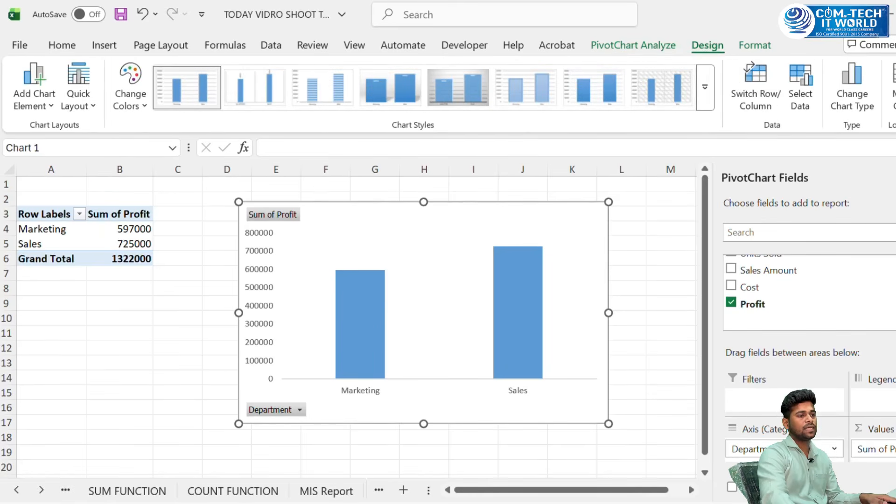
pyautogui.scroll(8, 802, 119)
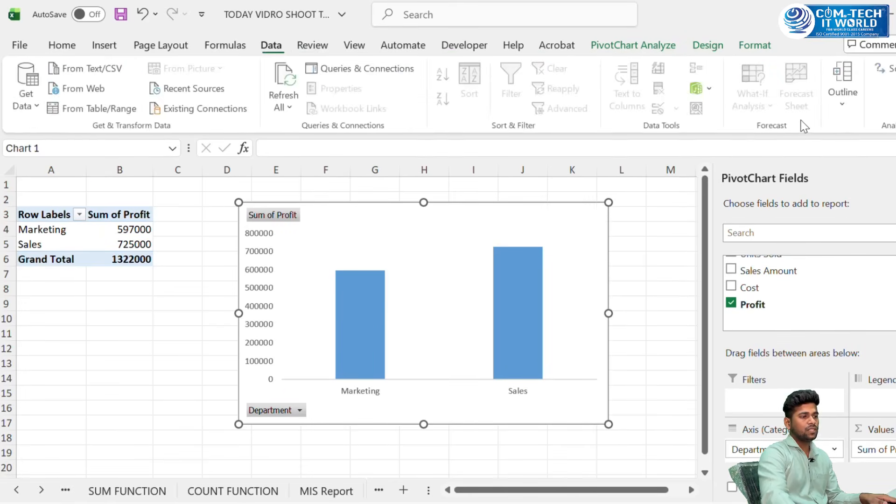
pyautogui.scroll(-9, 716, 54)
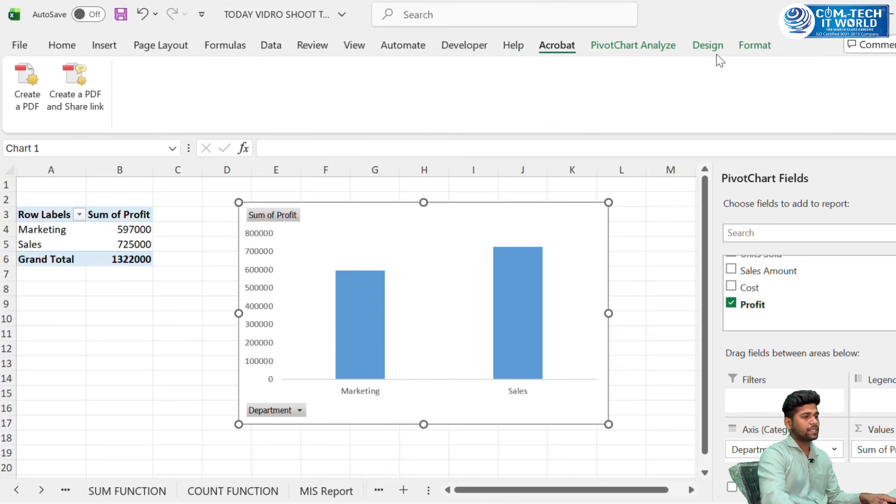
pyautogui.click(704, 46)
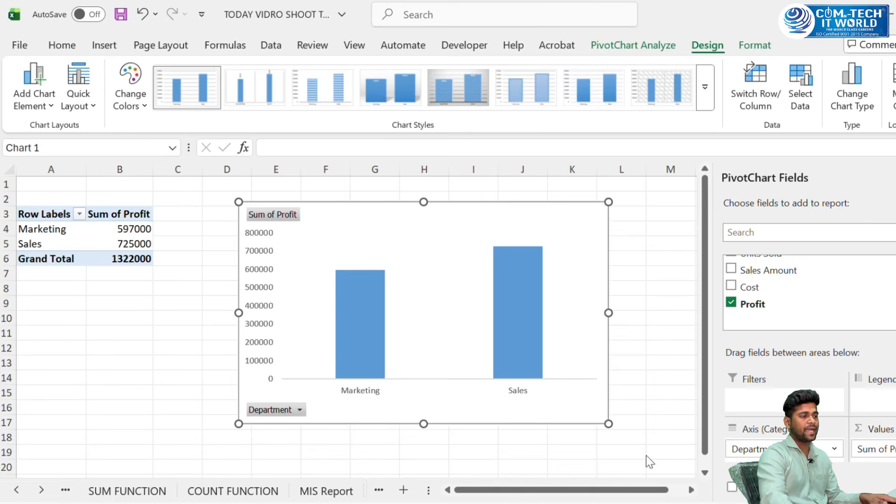
pyautogui.click(639, 468)
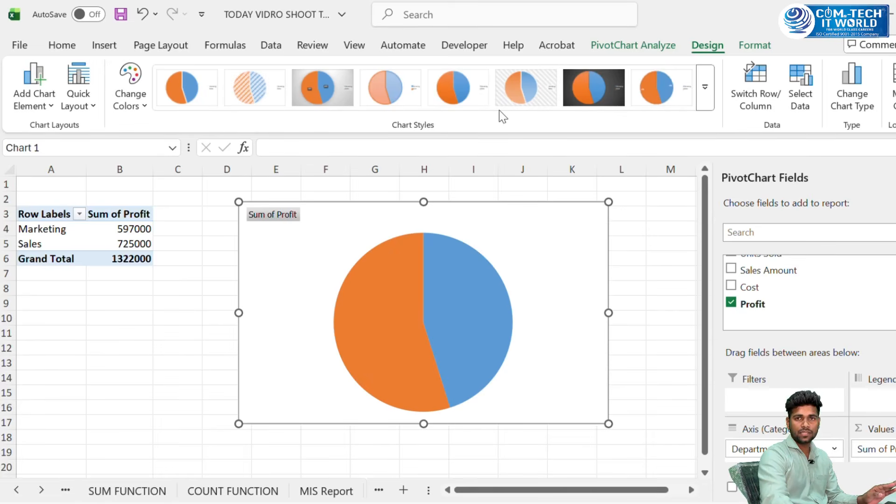
# - Apply the dark background chart style and a quick layout with a title and category-and-percentage labels to the pie PivotChart
pyautogui.click(583, 92)
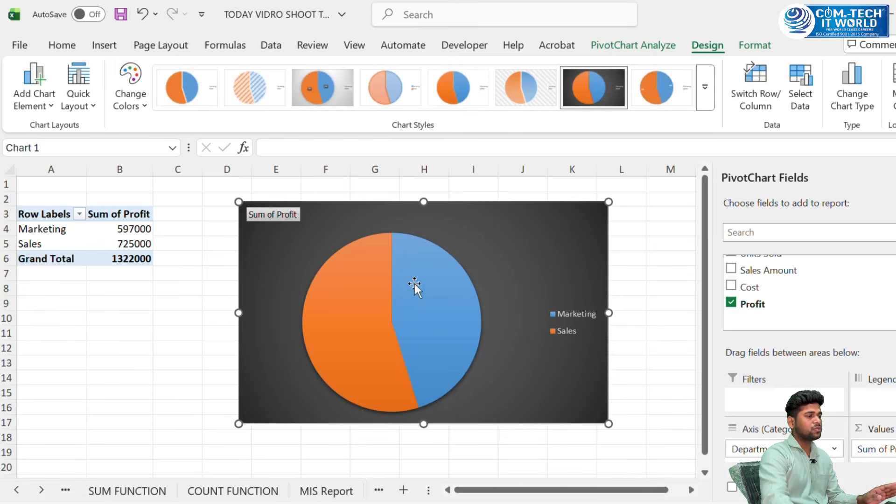
pyautogui.click(79, 106)
pyautogui.click(81, 139)
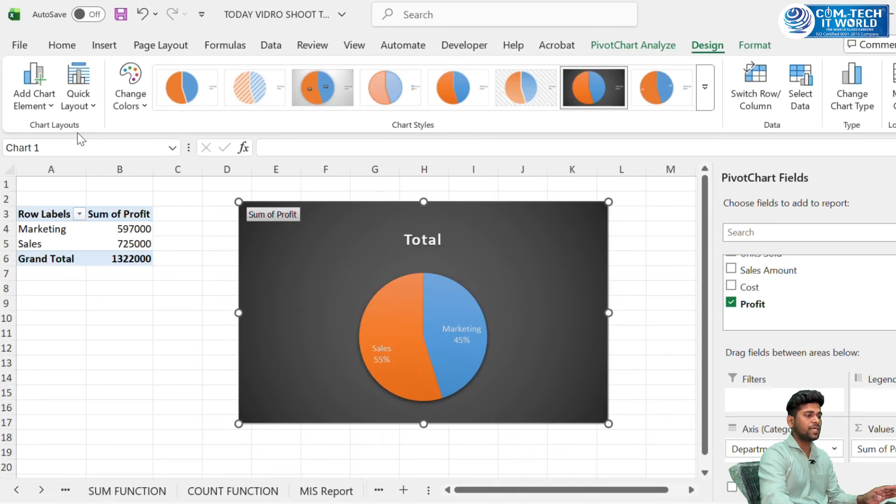
pyautogui.click(54, 362)
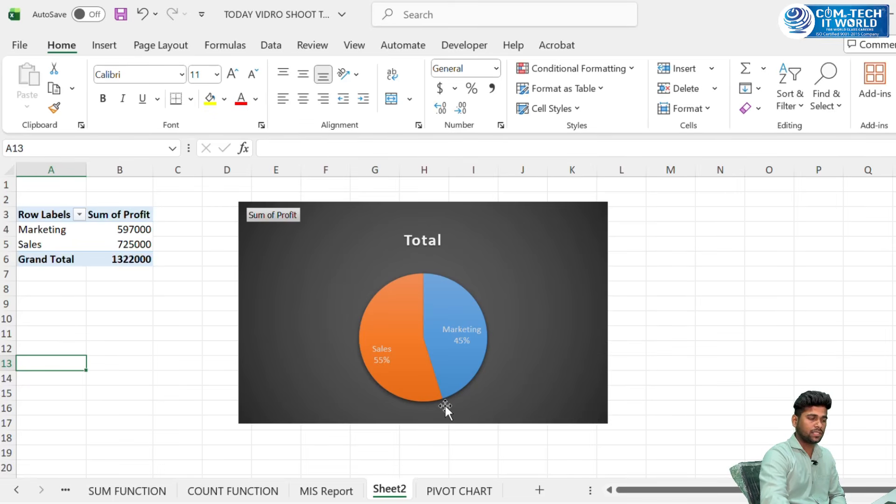
# - Reposition the pie PivotChart so it spans roughly columns E to L and rows 3 to 18
pyautogui.click(366, 336)
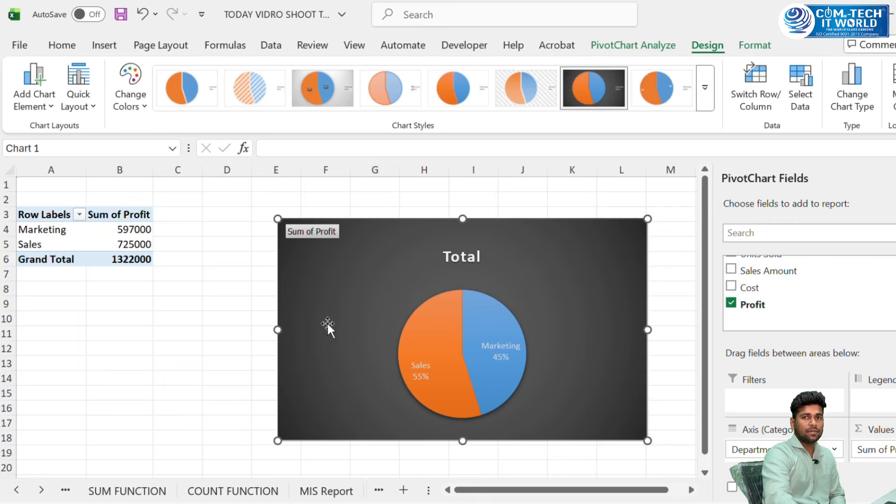
pyautogui.moveTo(399, 275); pyautogui.dragTo(381, 273)
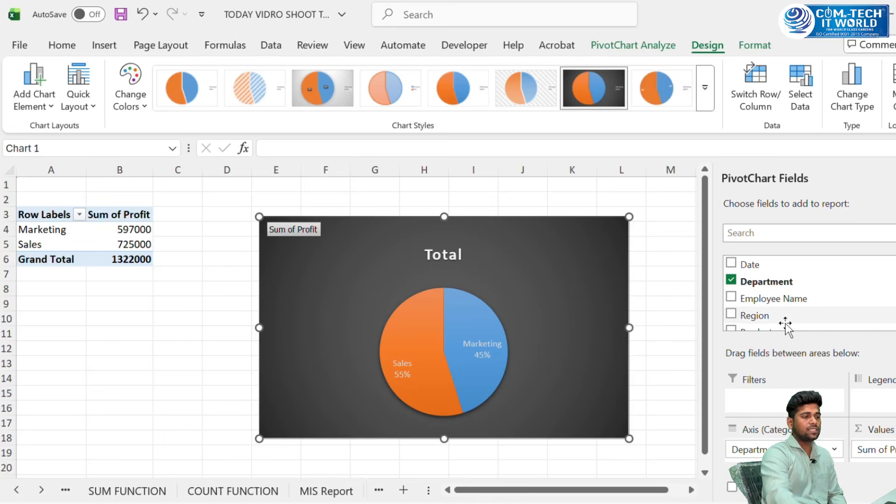
# - Try adding the Region field beneath Department in the PivotChart, and remove it again
pyautogui.click(730, 315)
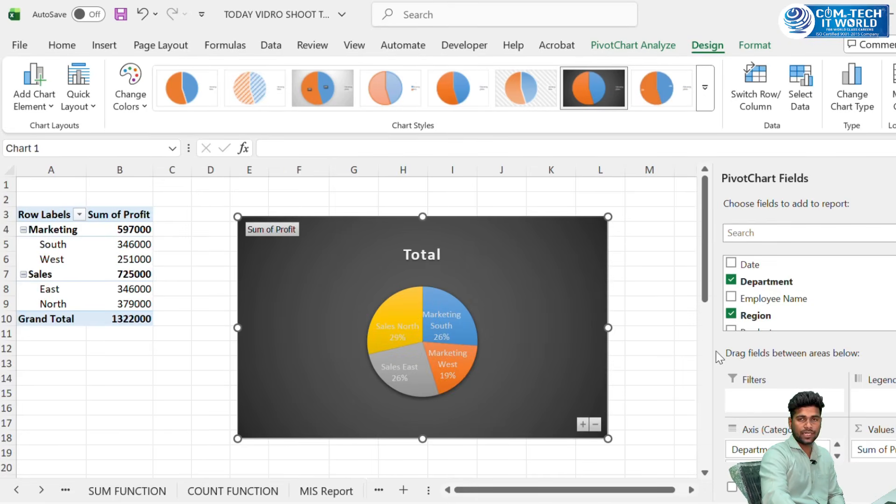
pyautogui.click(730, 315)
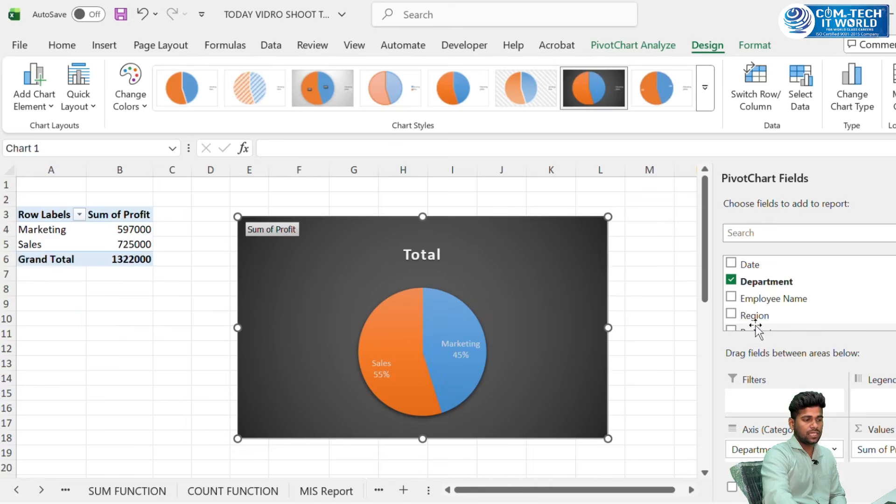
# - Add the Region field as a report filter and filter the data to the East and West regions
pyautogui.scroll(-2, 755, 324)
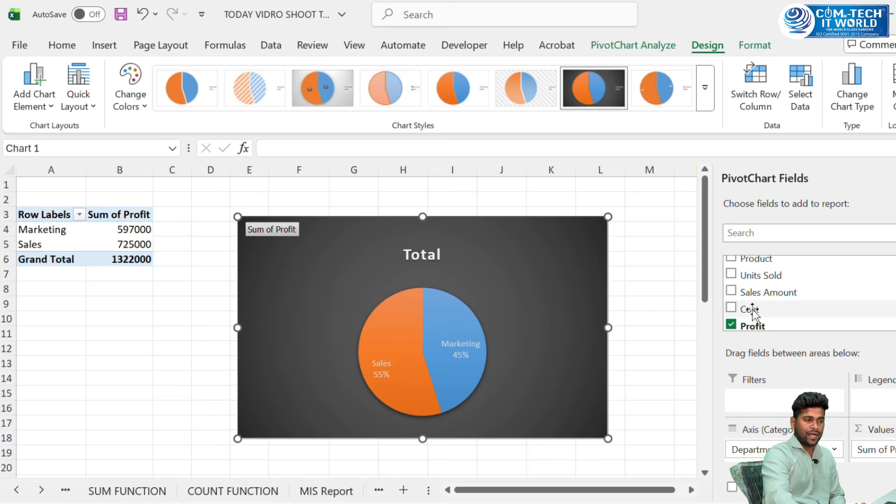
pyautogui.scroll(2, 754, 308)
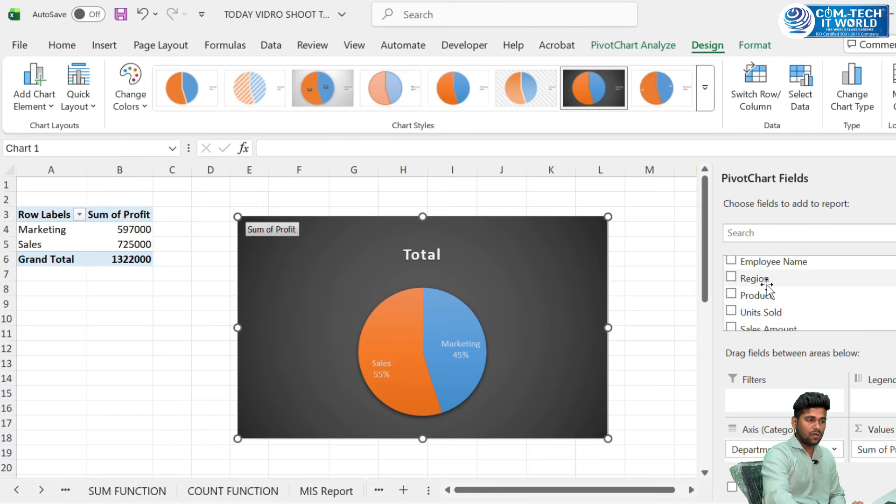
pyautogui.moveTo(766, 280); pyautogui.dragTo(788, 401)
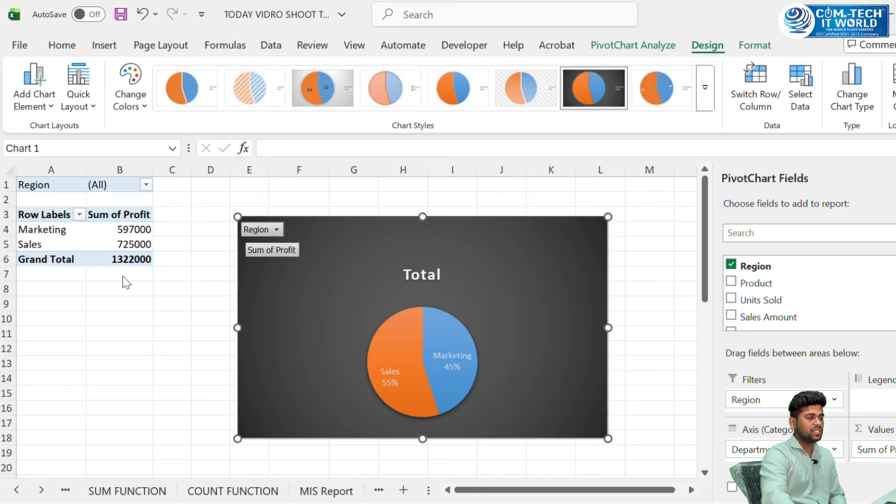
pyautogui.click(207, 415)
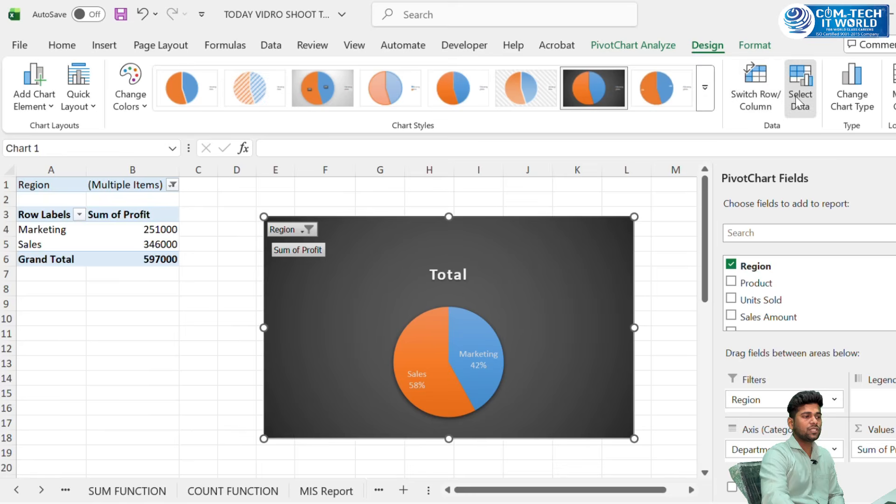
# - Change the PivotChart to a clustered column chart and summarize the Profit values by Average
pyautogui.press('Escape')
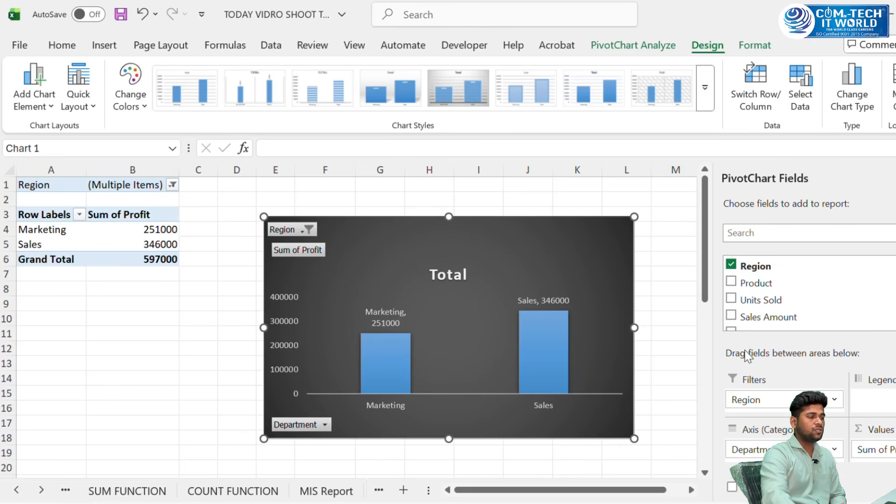
pyautogui.scroll(-1, 838, 286)
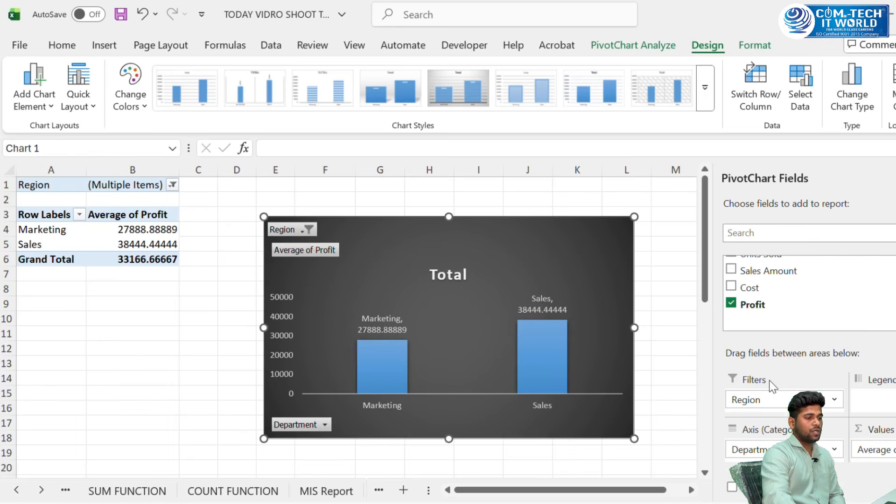
pyautogui.scroll(3, 771, 280)
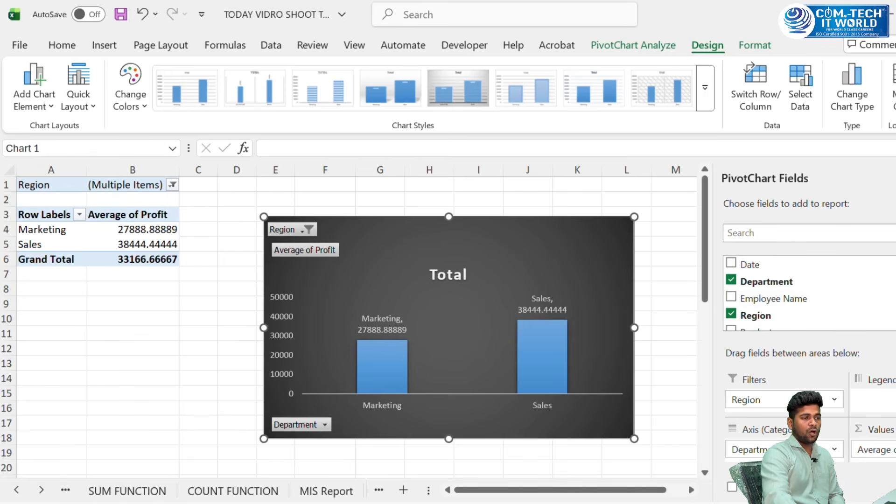
pyautogui.click(894, 179)
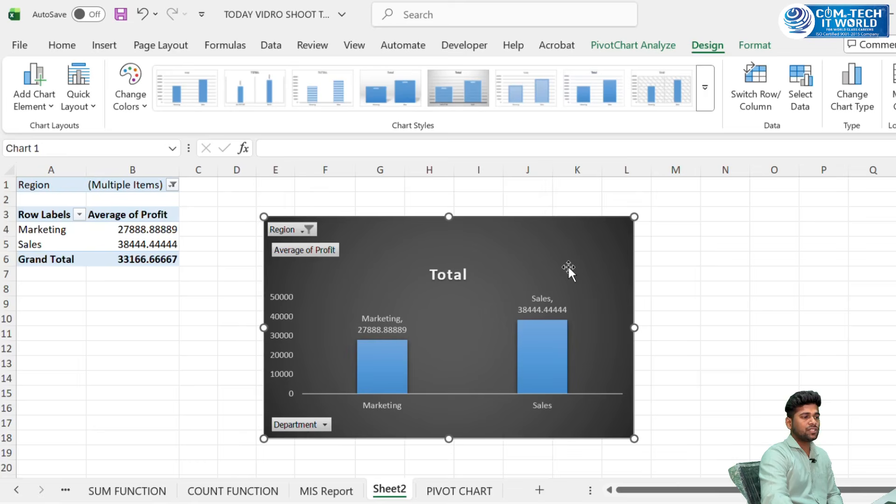
# - Fill all columns of the PivotChart's data series with a dark blue-gray colour
pyautogui.click(360, 352)
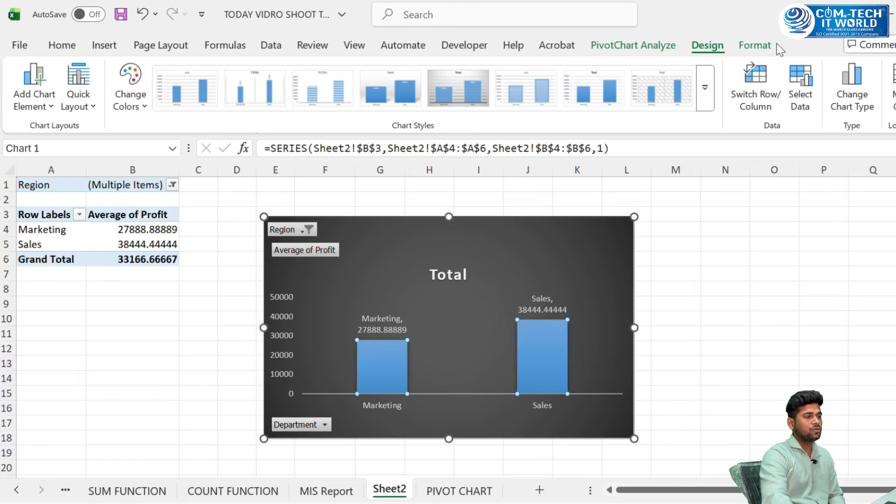
pyautogui.click(754, 45)
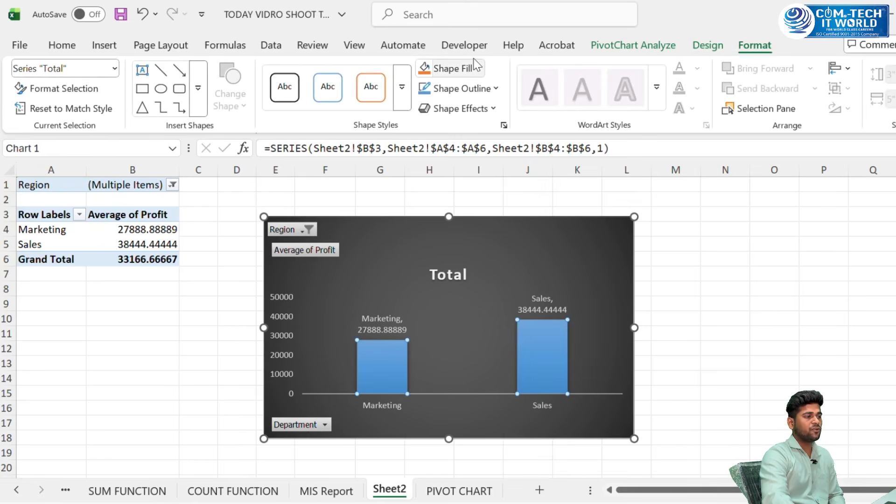
pyautogui.click(488, 164)
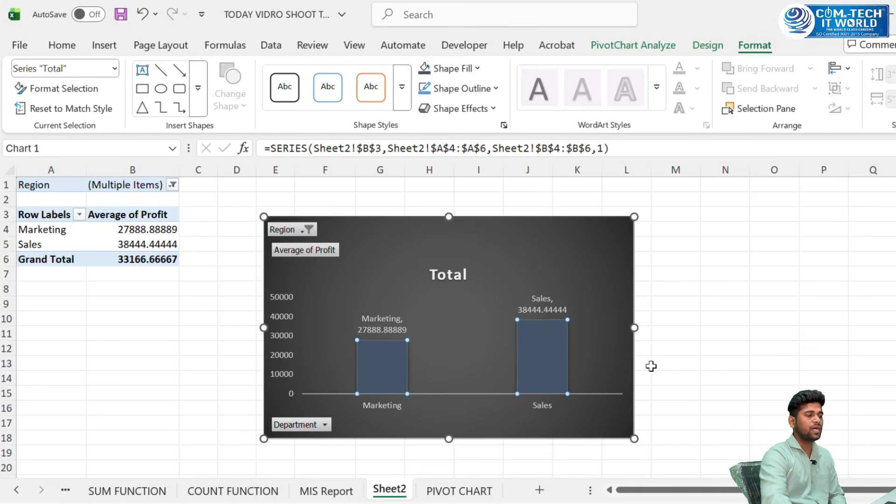
pyautogui.click(716, 366)
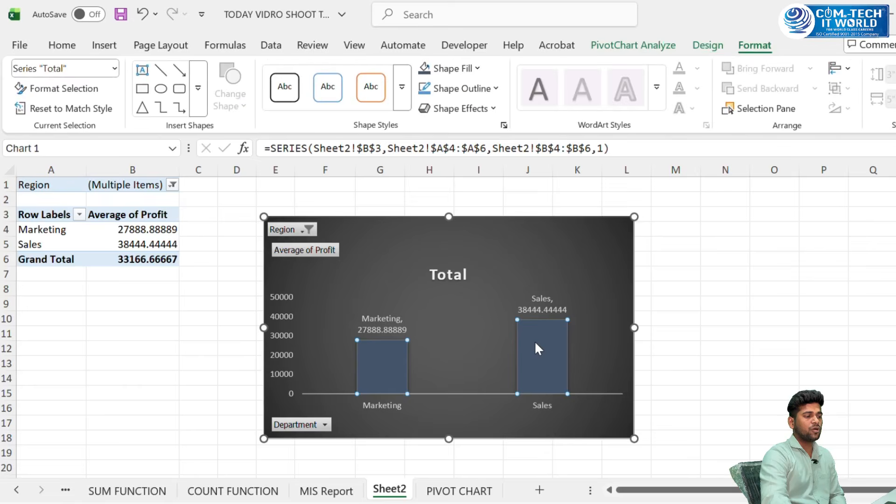
# - Fill the Sales column with orange and the Marketing column with blue
pyautogui.click(535, 344)
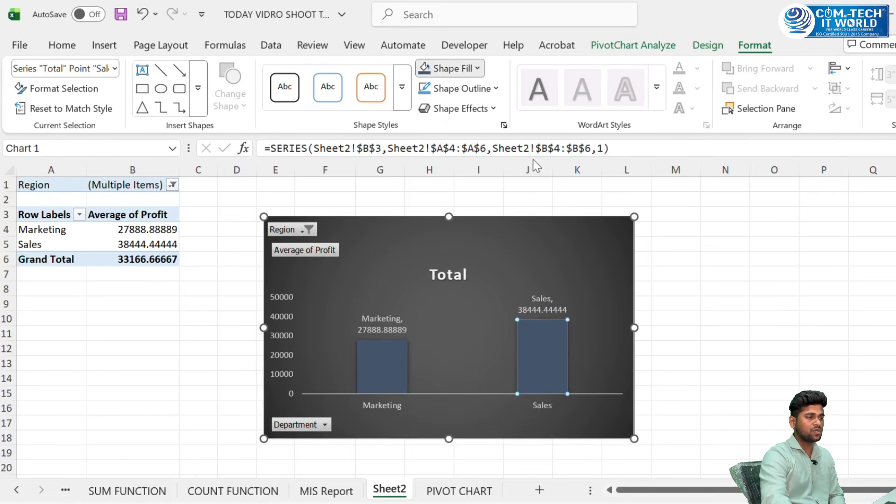
pyautogui.click(391, 362)
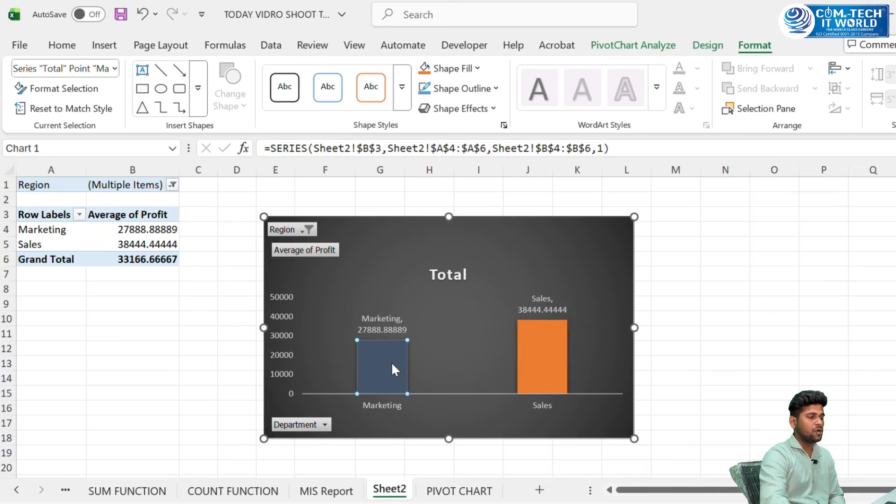
pyautogui.click(461, 69)
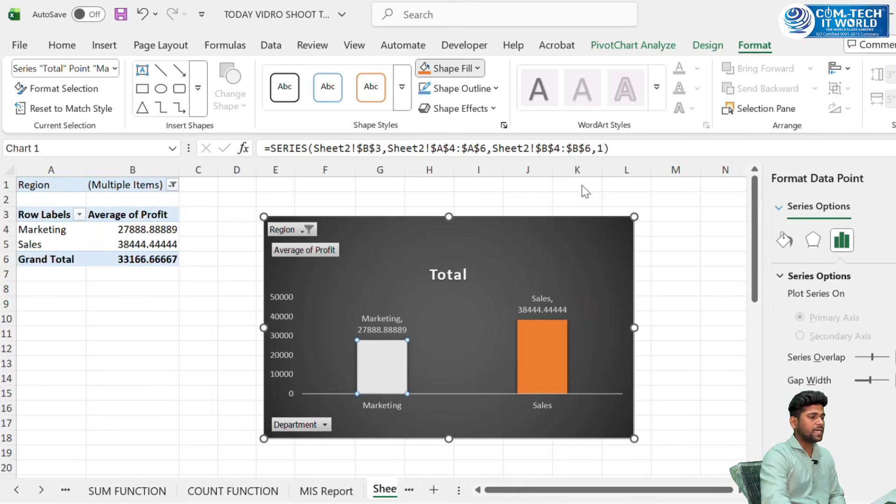
pyautogui.click(490, 110)
pyautogui.click(894, 178)
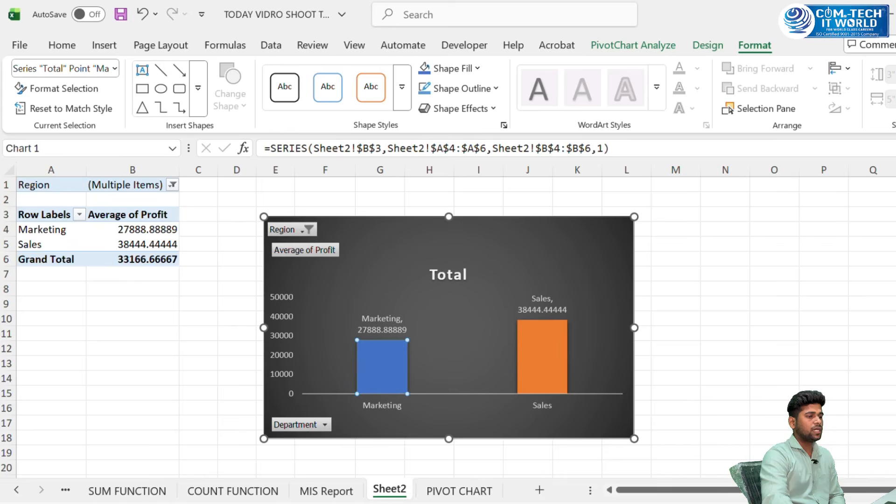
# - Fill the PivotChart's chart area with light gray
pyautogui.click(607, 250)
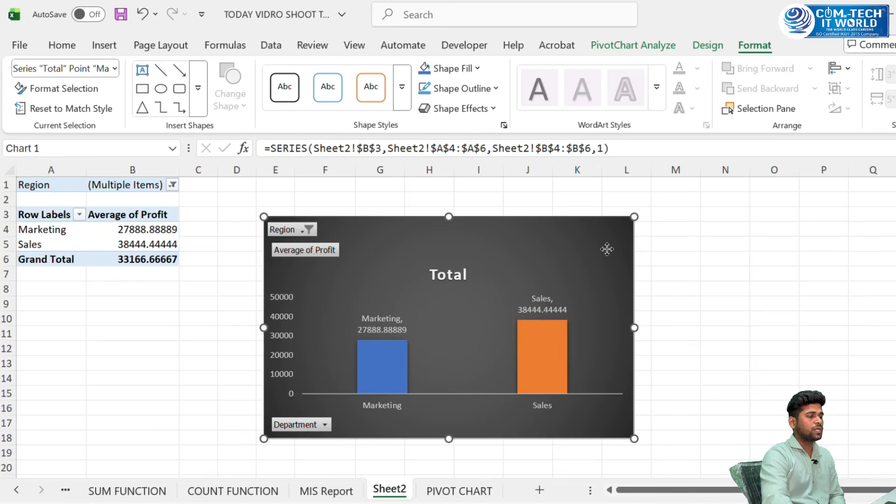
pyautogui.click(472, 68)
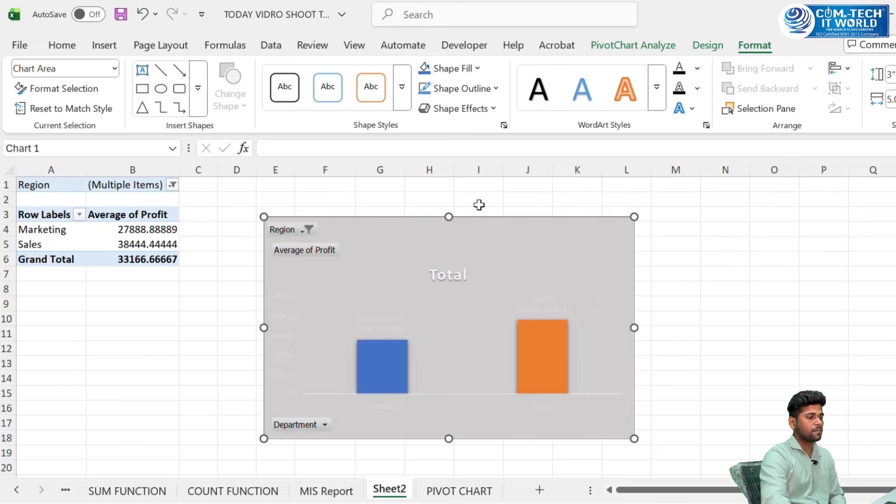
pyautogui.click(718, 336)
# - Set the text colour of the columns' data labels to white and deselect the chart
pyautogui.click(548, 313)
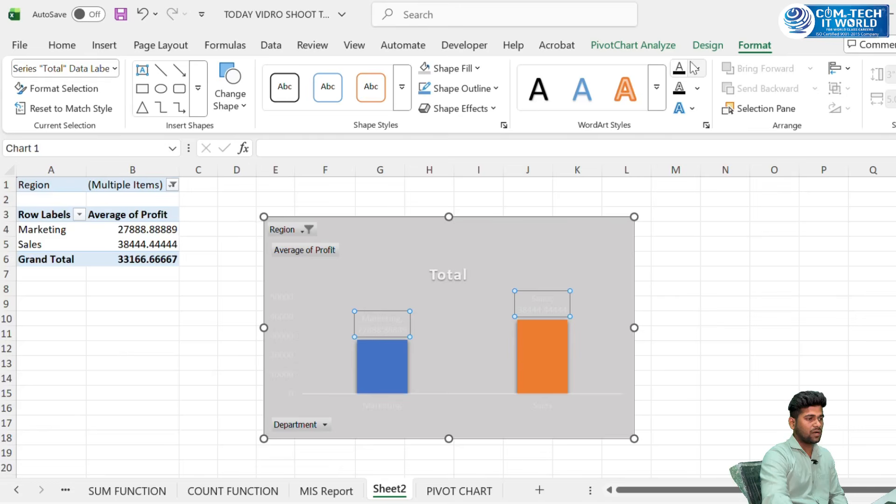
pyautogui.click(693, 65)
pyautogui.click(680, 160)
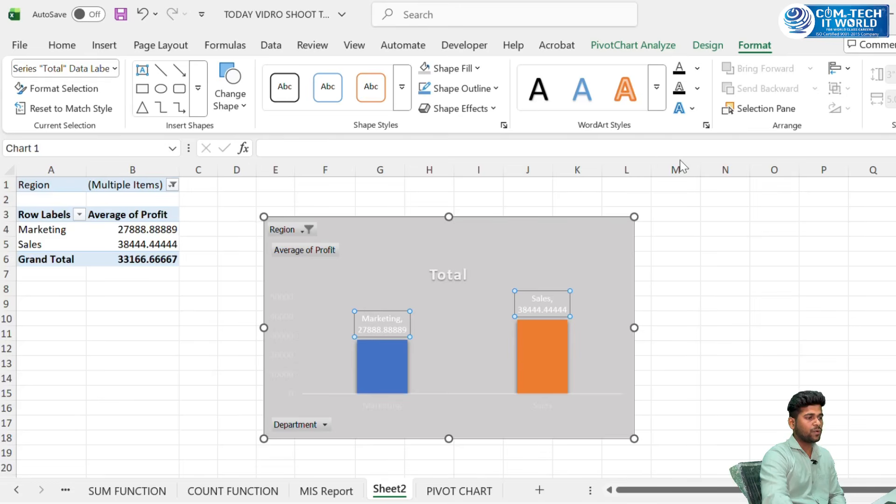
pyautogui.click(769, 344)
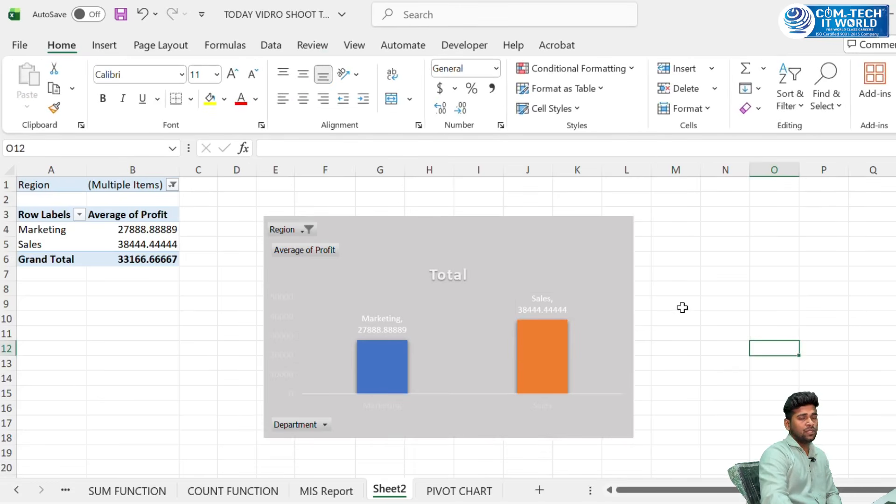